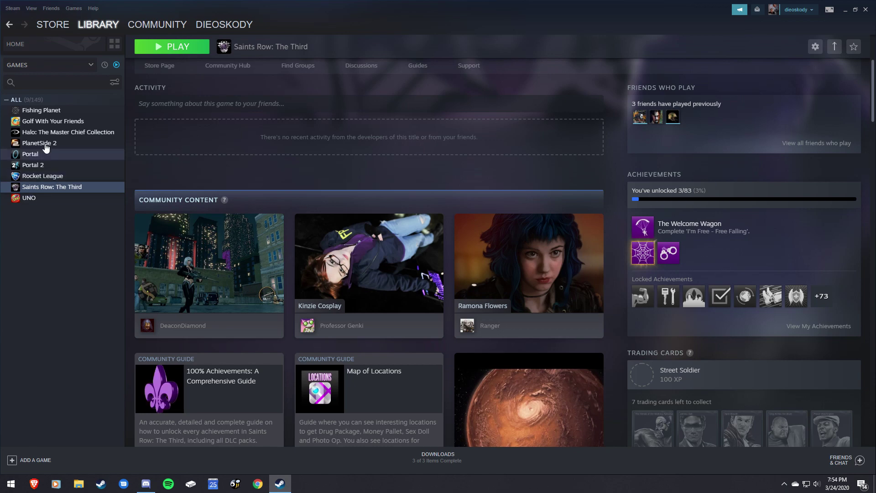
# Step: Select Portal in the Steam library to open its page
pyautogui.click(31, 156)
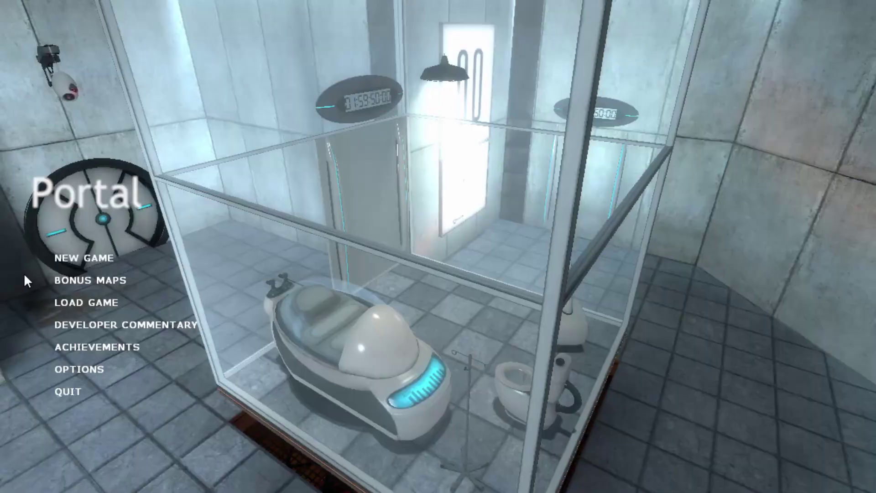
# Step: Start a new Portal game at Chapter 1
pyautogui.click(76, 257)
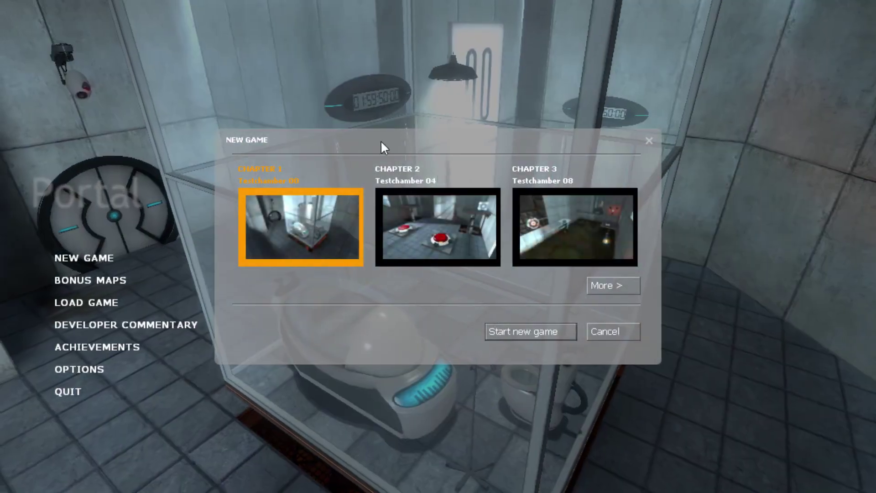
pyautogui.click(548, 336)
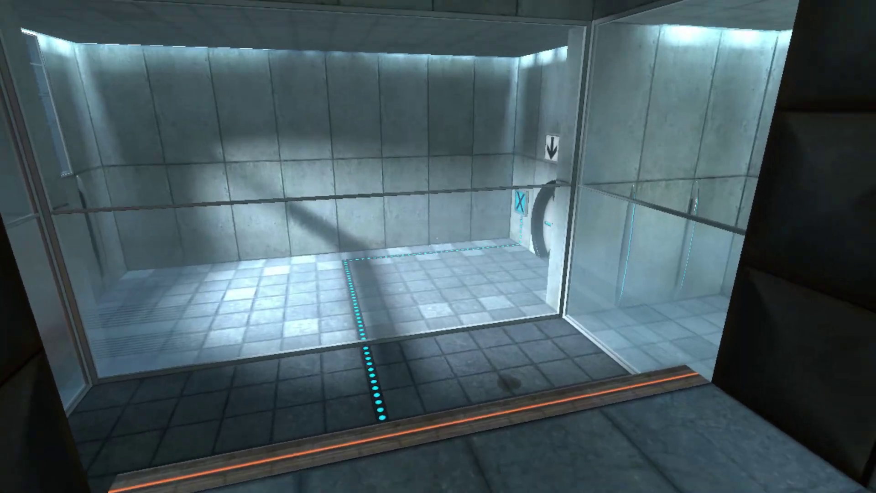
# Step: Pause, glance at Options, then quit the game without saving
pyautogui.press('Escape')
pyautogui.click(76, 423)
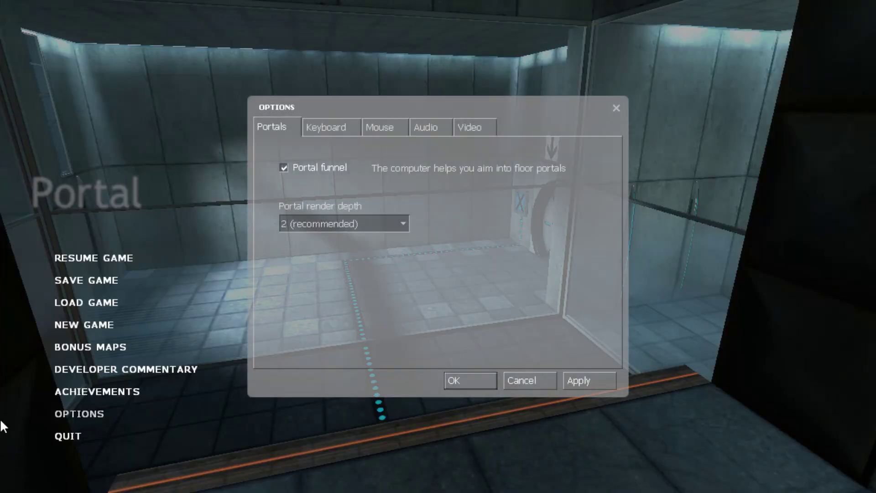
pyautogui.press('Escape')
pyautogui.press('Escape')
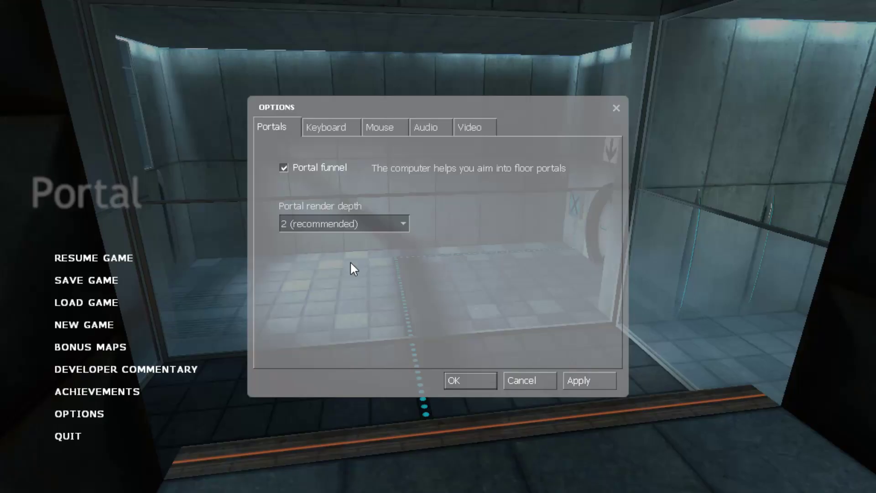
pyautogui.click(72, 436)
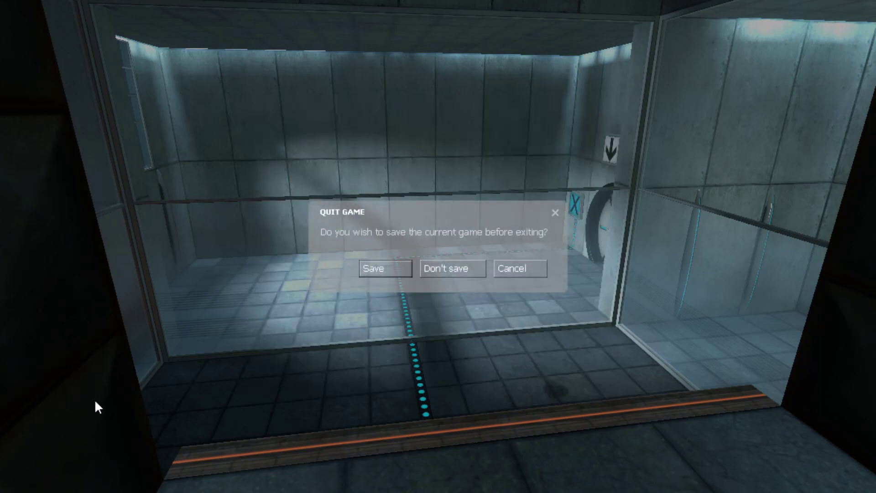
pyautogui.click(445, 269)
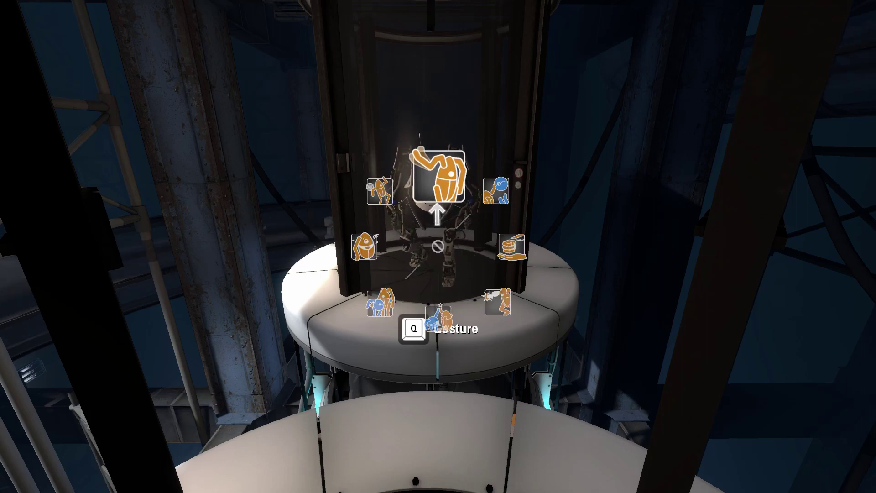
# Step: Signal a countdown to the partner robot from the ping wheel
pyautogui.press('f')
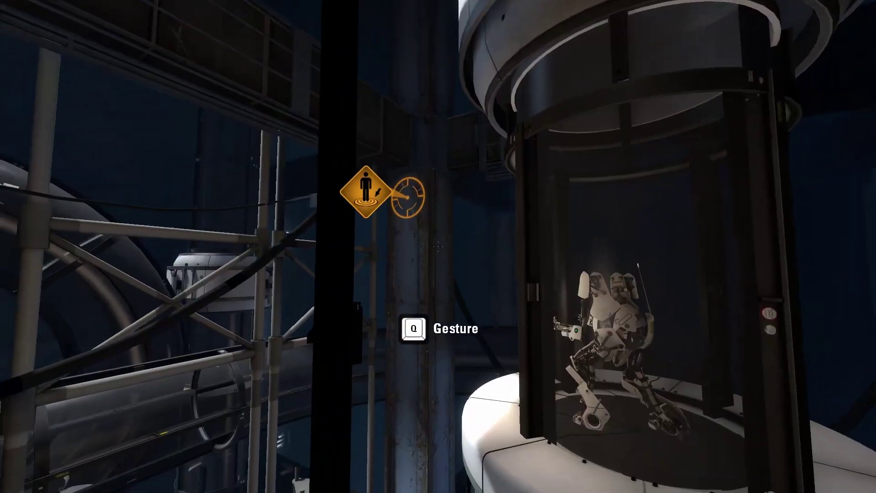
pyautogui.click(438, 246)
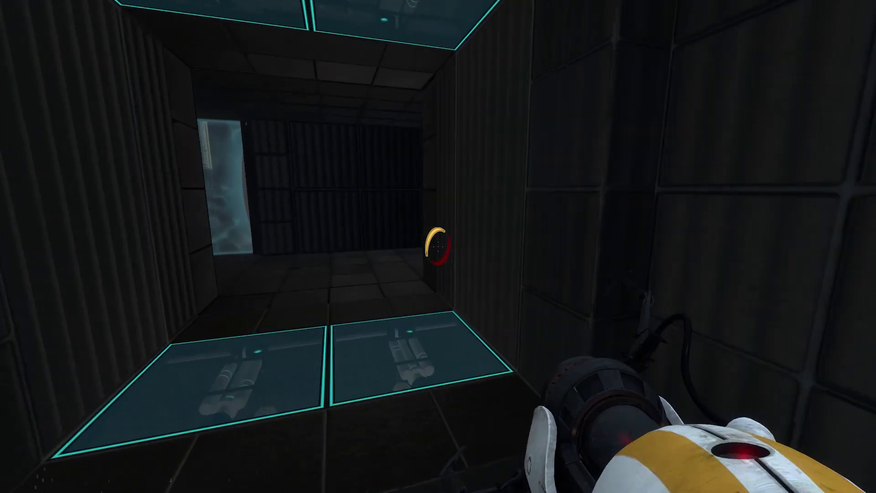
# Step: Change mouse sensitivity under Options > Keyboard/Mouse, then resume playing
pyautogui.press('Escape')
pyautogui.click(218, 295)
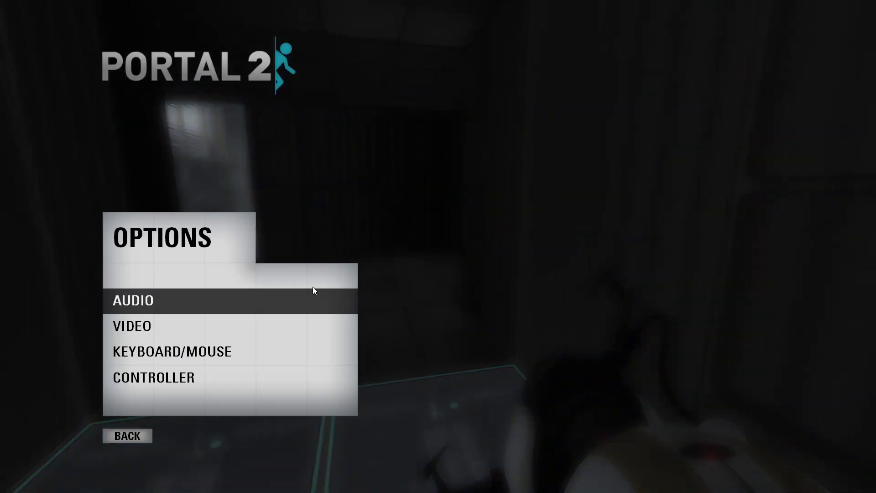
pyautogui.click(167, 351)
pyautogui.click(323, 247)
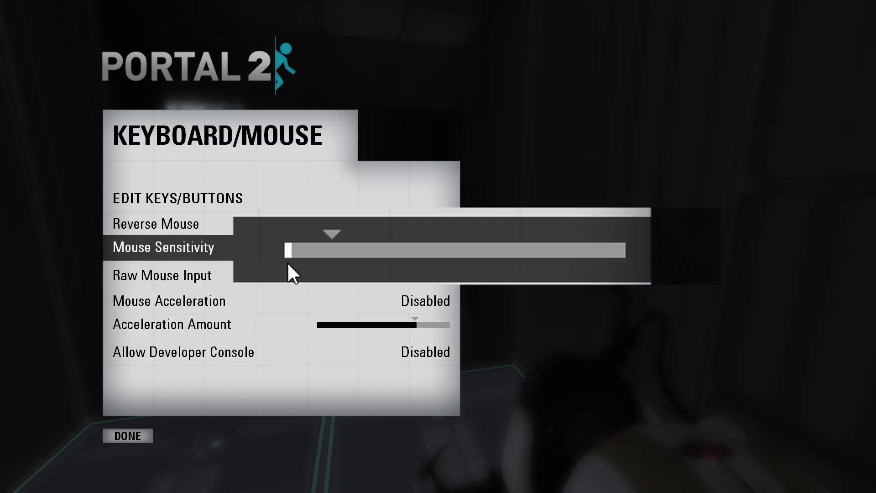
pyautogui.click(268, 333)
pyautogui.click(137, 436)
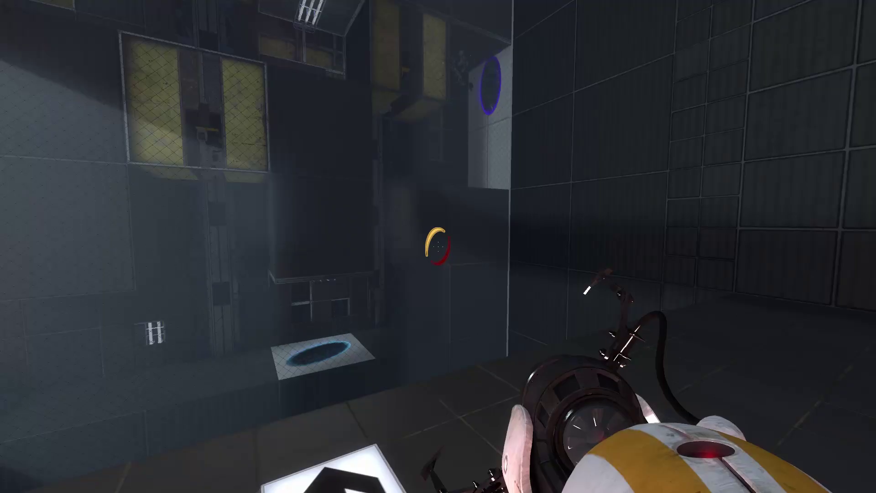
# Step: Walk past the red floor button to the glass wall, then back toward the button
pyautogui.press('w')
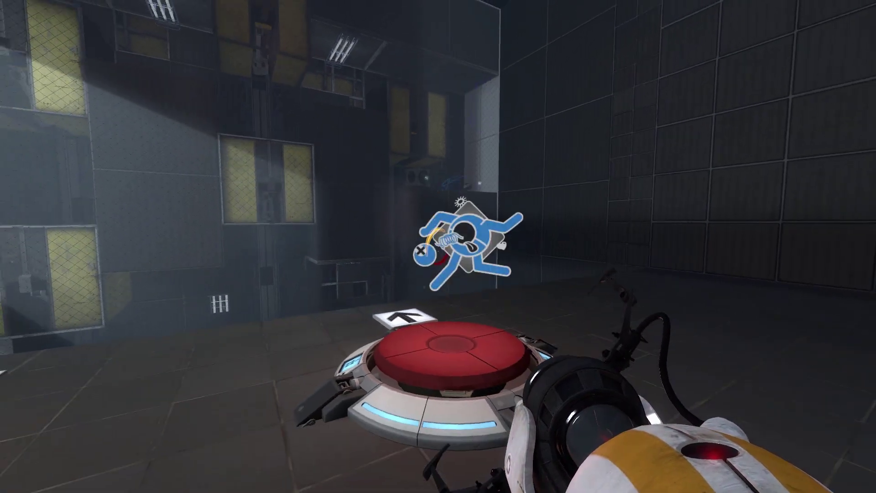
pyautogui.press('w')
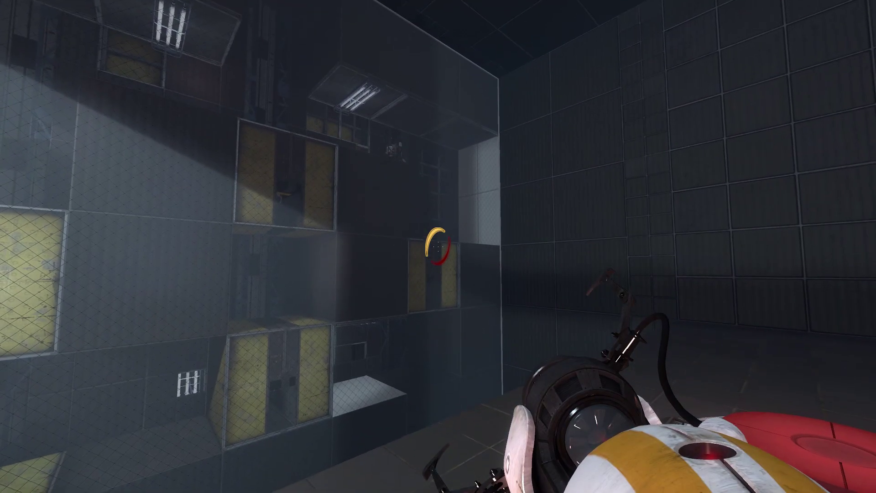
pyautogui.press('s')
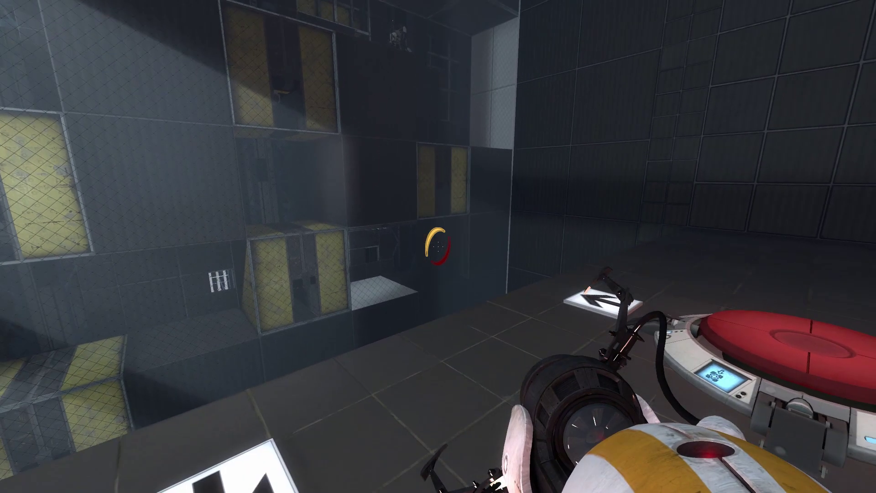
pyautogui.press('s')
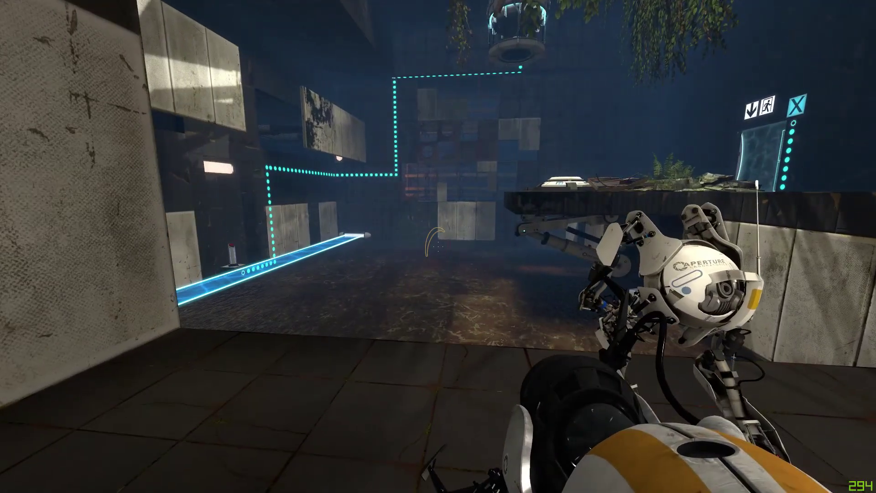
# Step: Advance down the laser corridor and through the yellow portal into the light-bridge room
pyautogui.press('w')
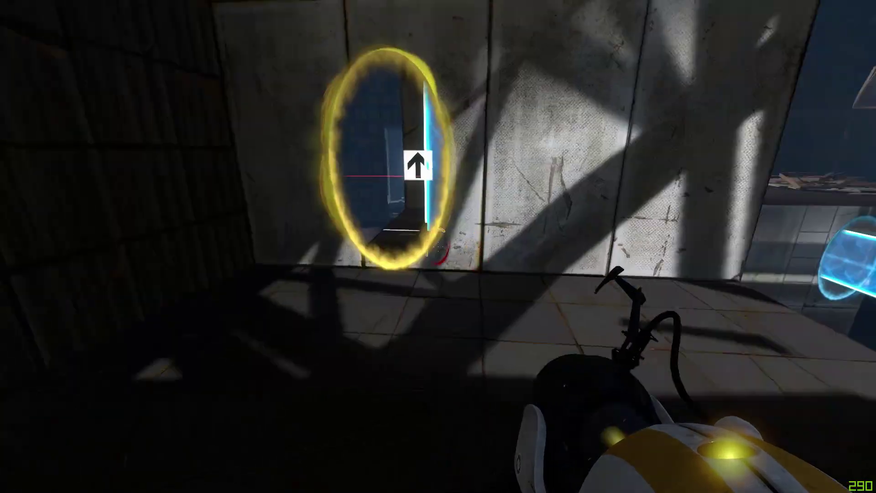
pyautogui.press('w')
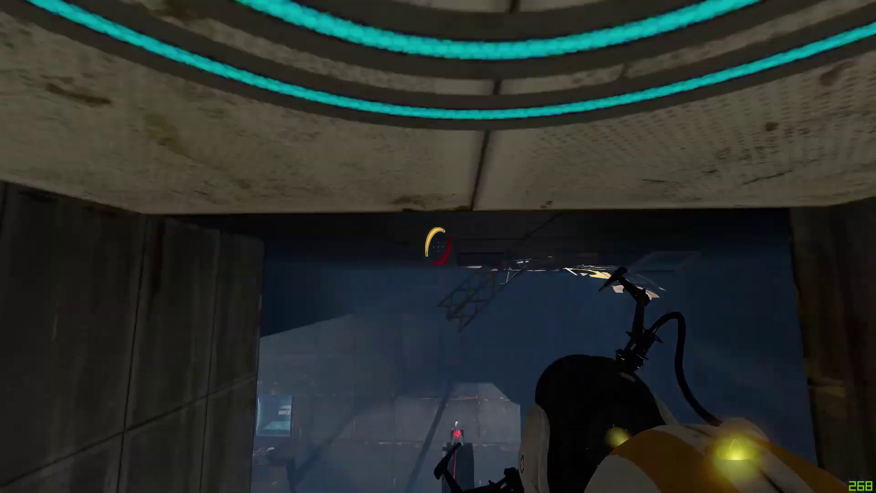